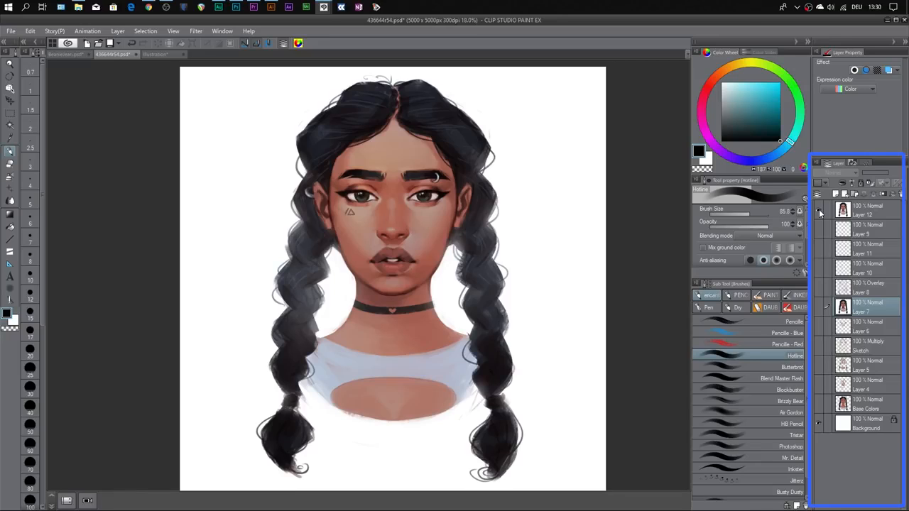
- Hide Layer 12 with the finished portrait, leaving only the Background layer displayed
click(818, 208)
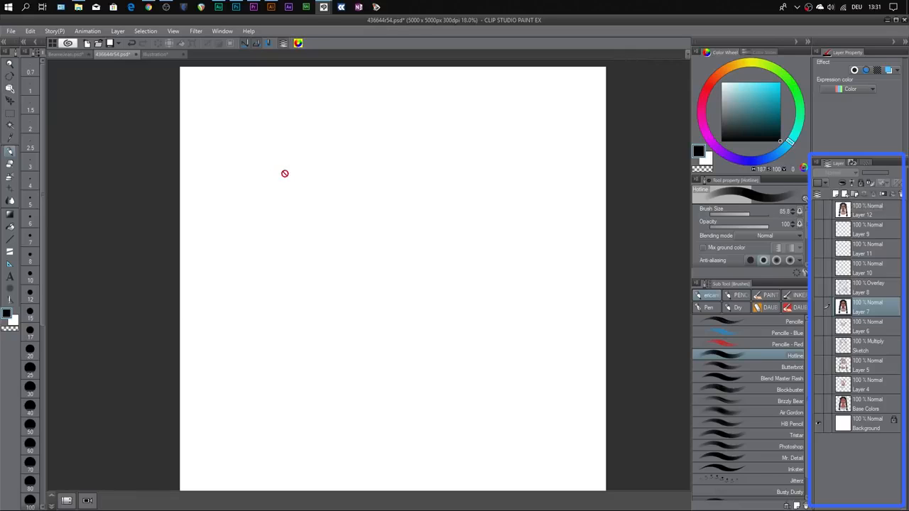
- Add a new raster layer above Layer 7 with the default settings, and undo its creation
click(117, 30)
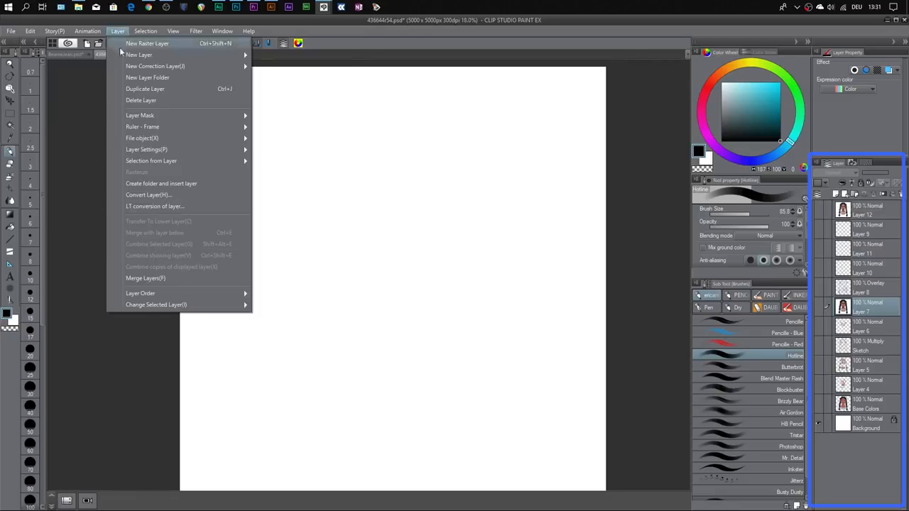
mouse_move(178, 54)
click(284, 55)
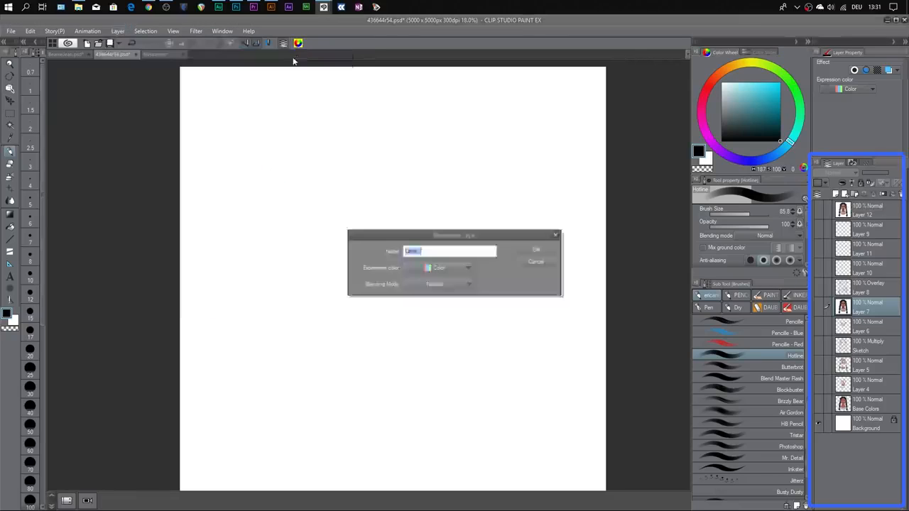
click(537, 251)
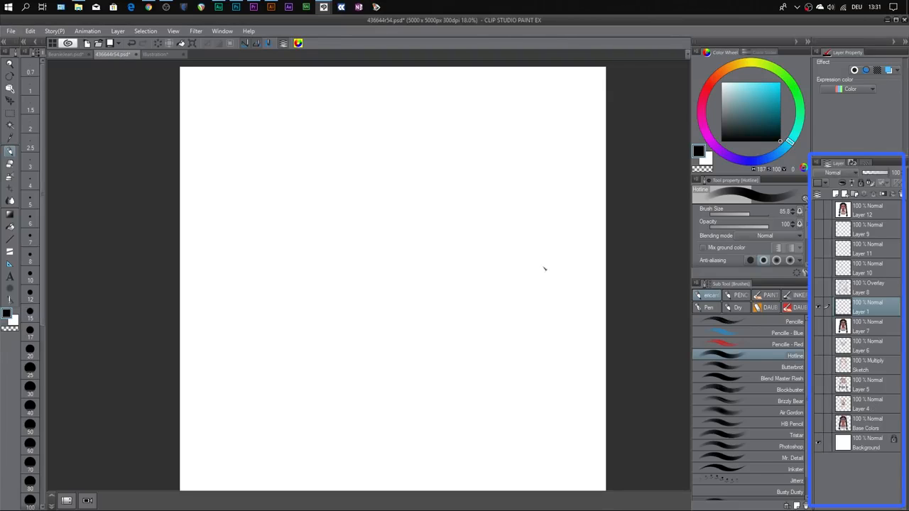
key(ctrl+z)
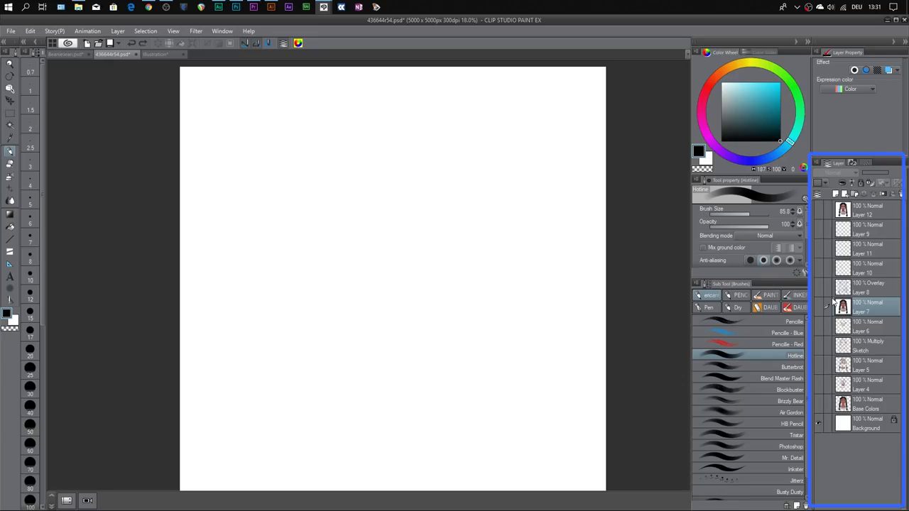
- Show and select the Sketch layer, switching the Background and Sketch layers off and on for comparison
click(818, 345)
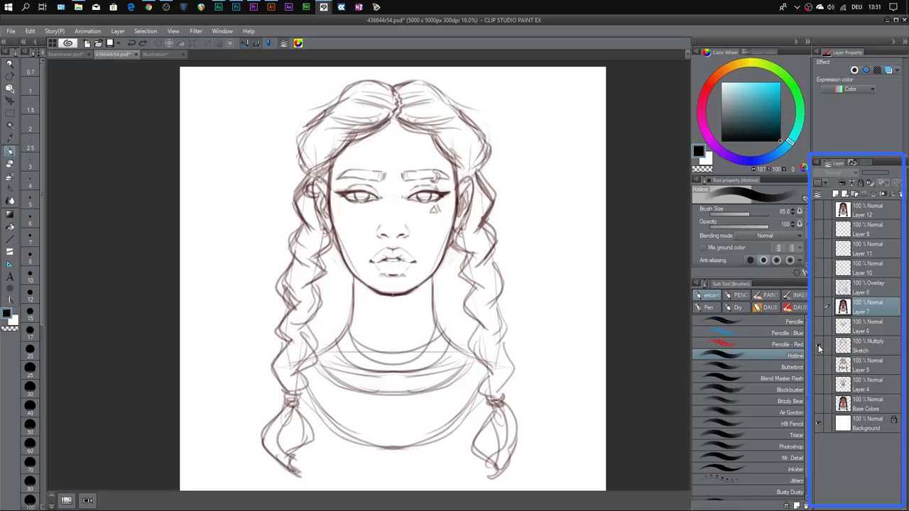
click(887, 352)
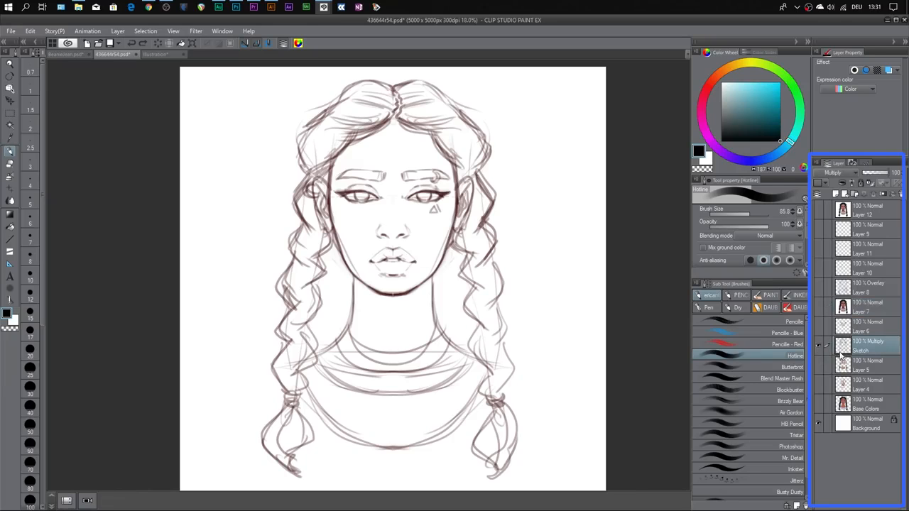
click(818, 425)
click(819, 425)
click(818, 346)
click(818, 346)
- Select the Base Colors layer and show it together with Layer 4 and Layer 5, toggling those two for comparison
click(882, 407)
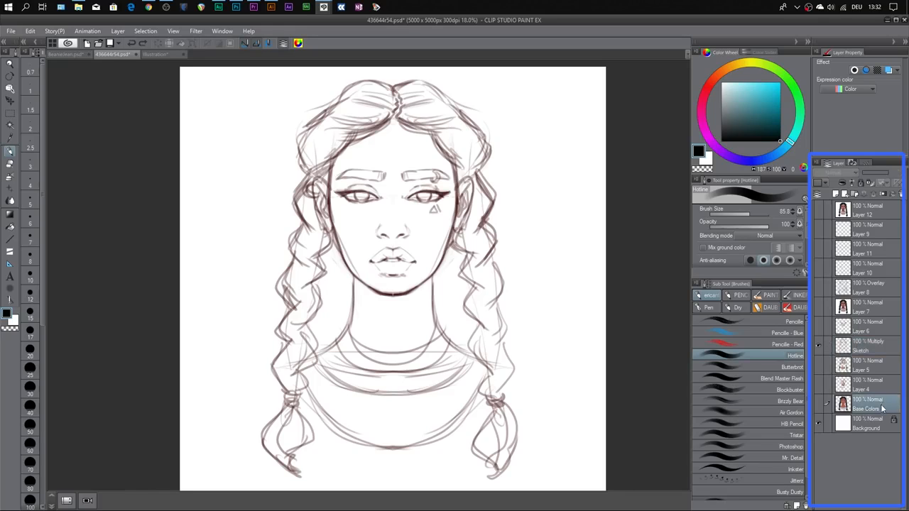
click(818, 406)
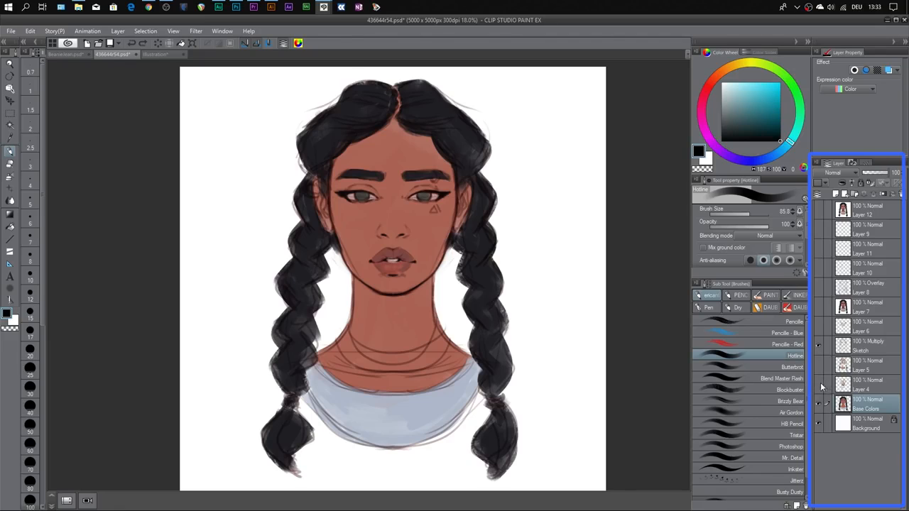
click(819, 385)
click(819, 385)
click(819, 385)
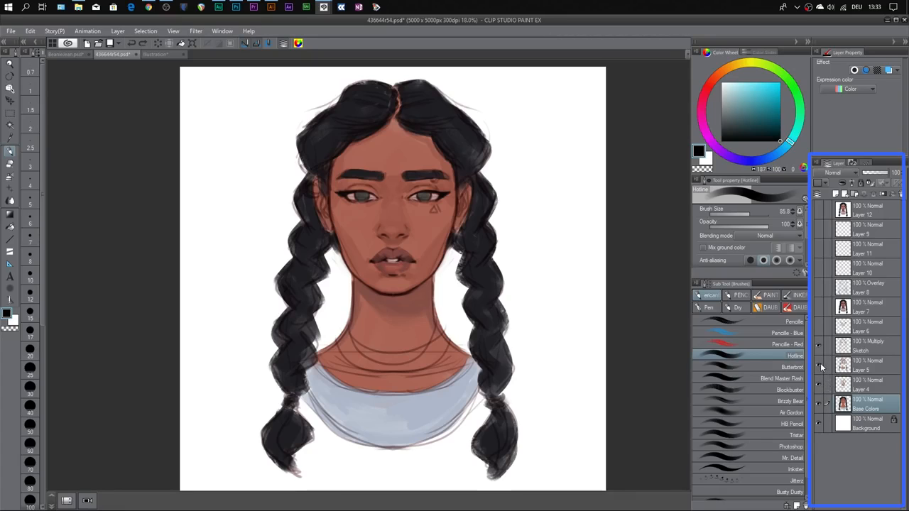
click(819, 366)
click(819, 366)
click(818, 367)
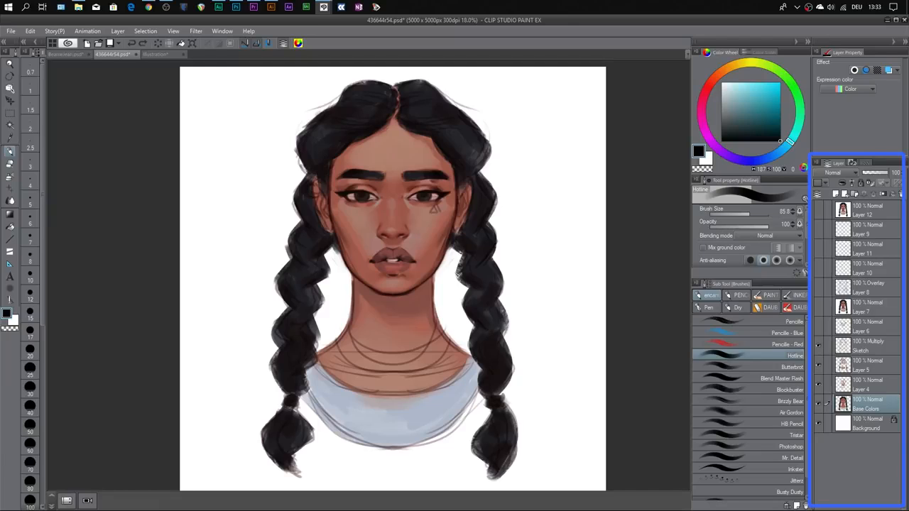
- Select the Sketch layer and switch its visibility off and on to compare the portrait with and without lines
click(873, 345)
click(882, 331)
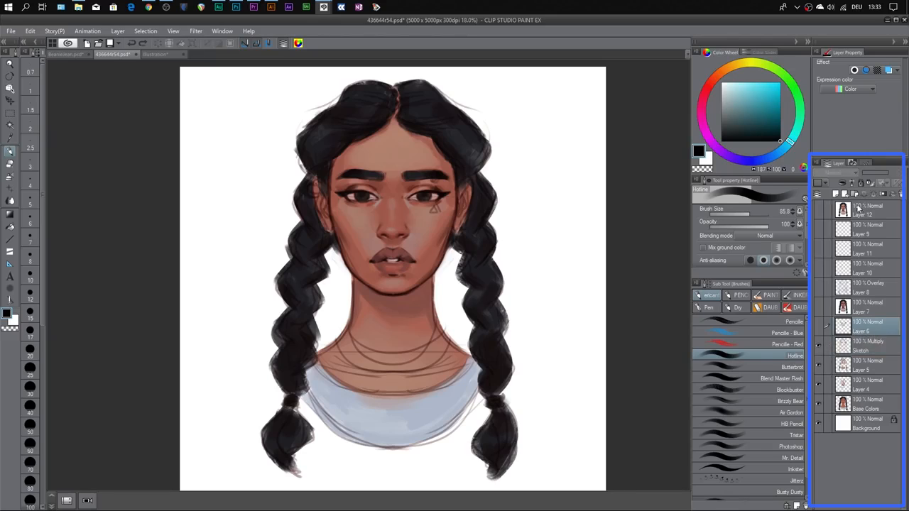
click(892, 349)
click(818, 346)
click(818, 346)
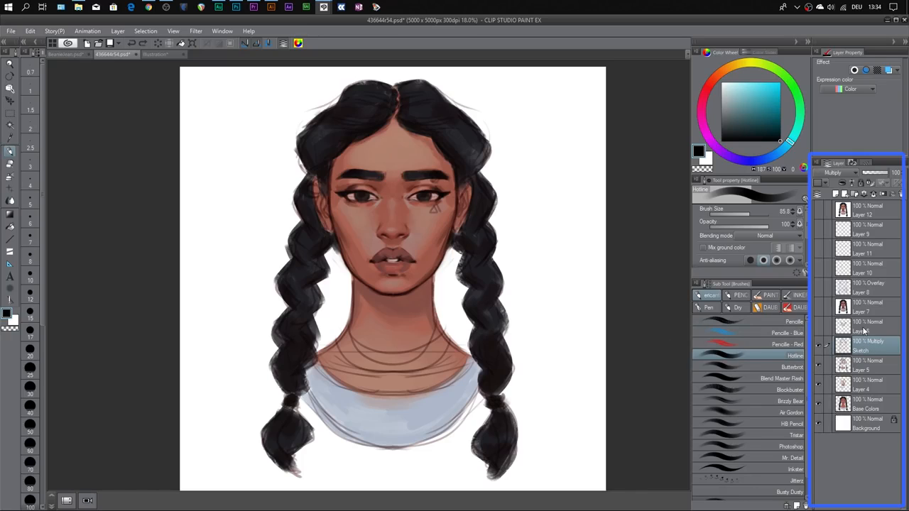
- Show Layer 6 above the Sketch layer and examine its details on the face up close
click(819, 328)
click(818, 328)
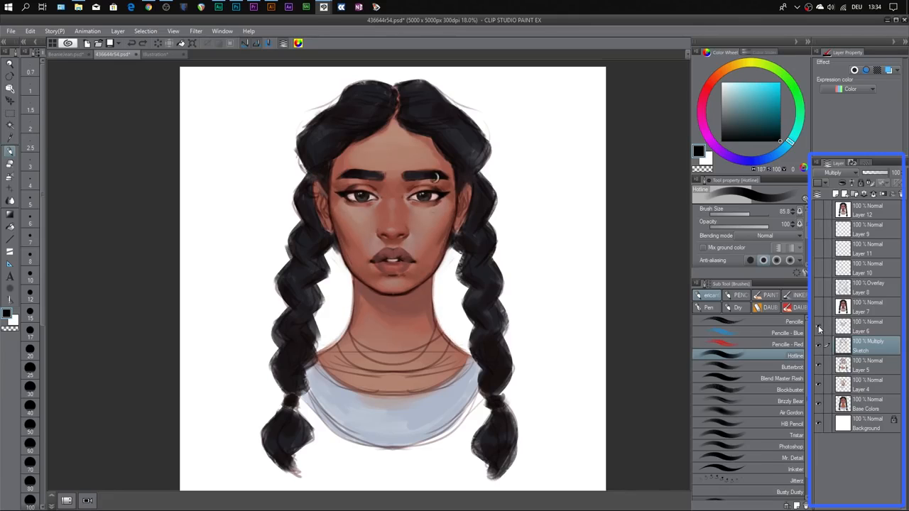
key(ctrl+plus)
key(ctrl+plus)
drag(471, 195, 533, 242)
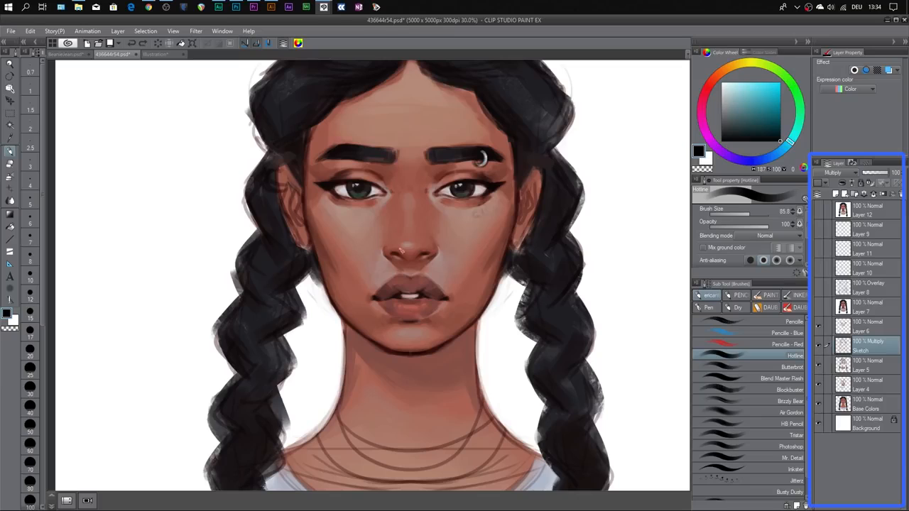
- Compare the face with and without Layer 6, and hide Layer 6, Layer 5, Layer 4 and Base Colors
click(819, 327)
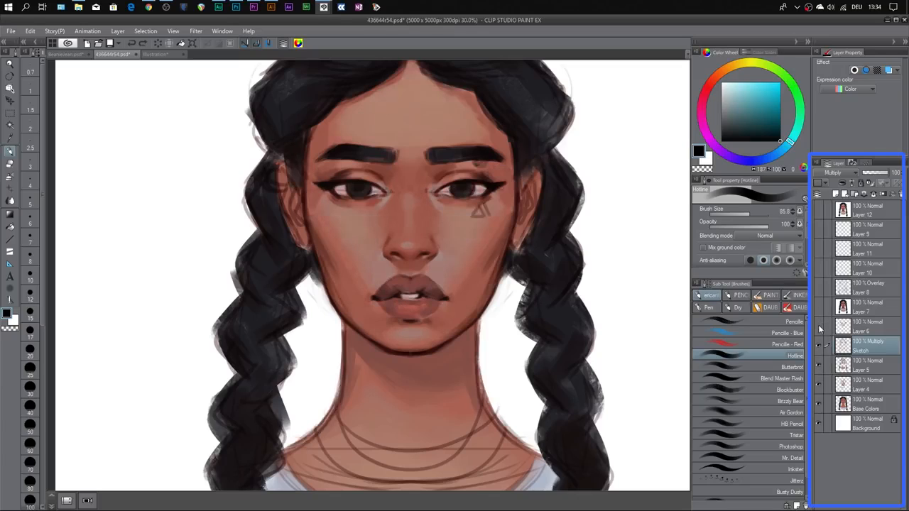
click(818, 328)
click(819, 327)
click(818, 366)
click(819, 385)
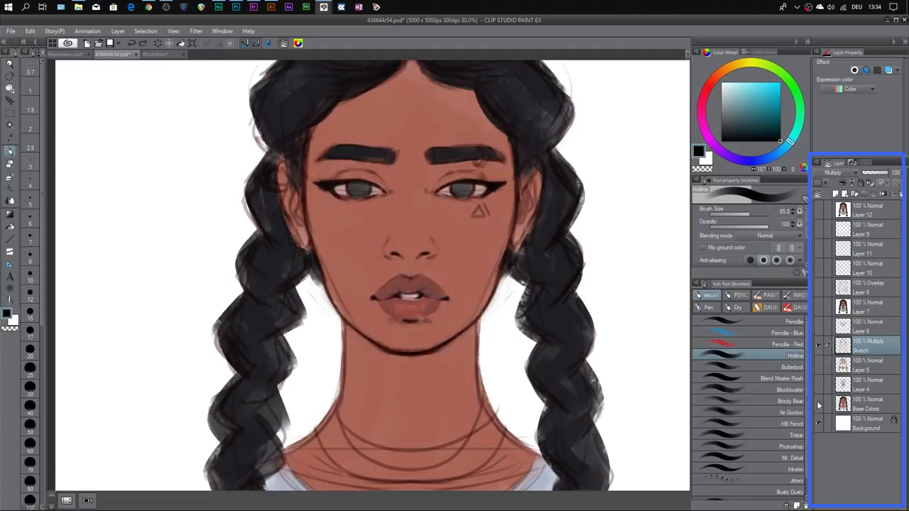
click(818, 405)
key(ctrl+minus)
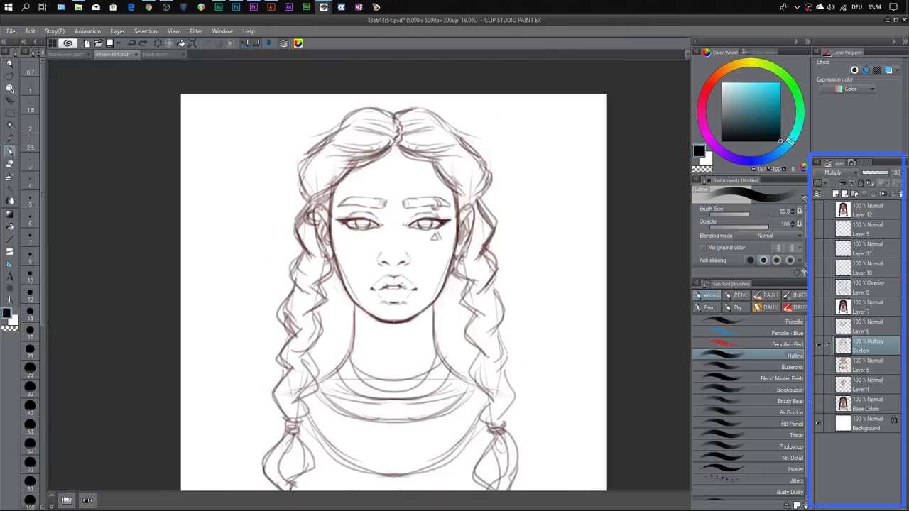
drag(588, 343, 572, 301)
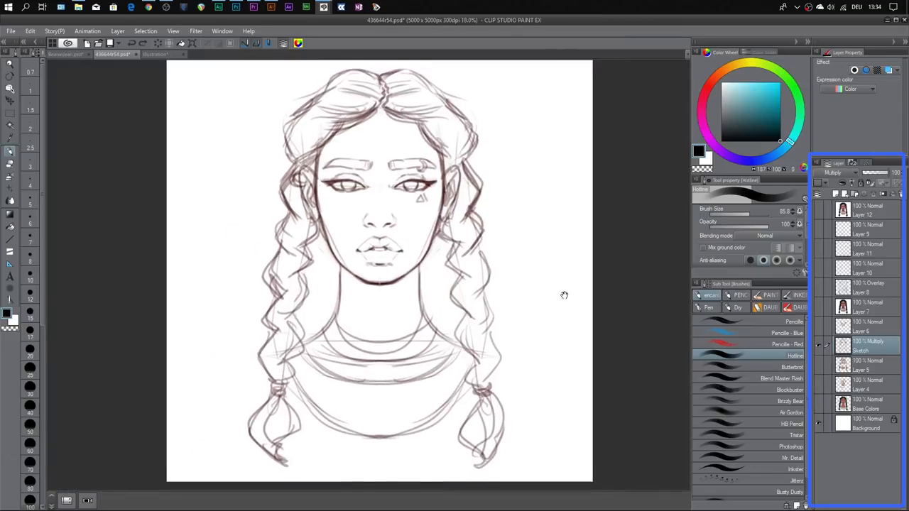
- Show Layer 5, Layer 4, Base Colors and Layer 6 again, toggling Layer 6 to compare its details
click(818, 366)
click(818, 385)
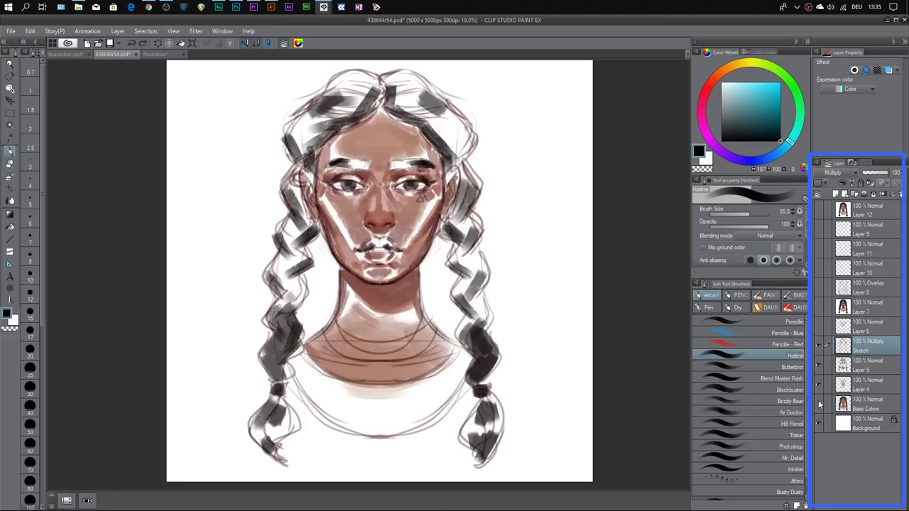
click(818, 404)
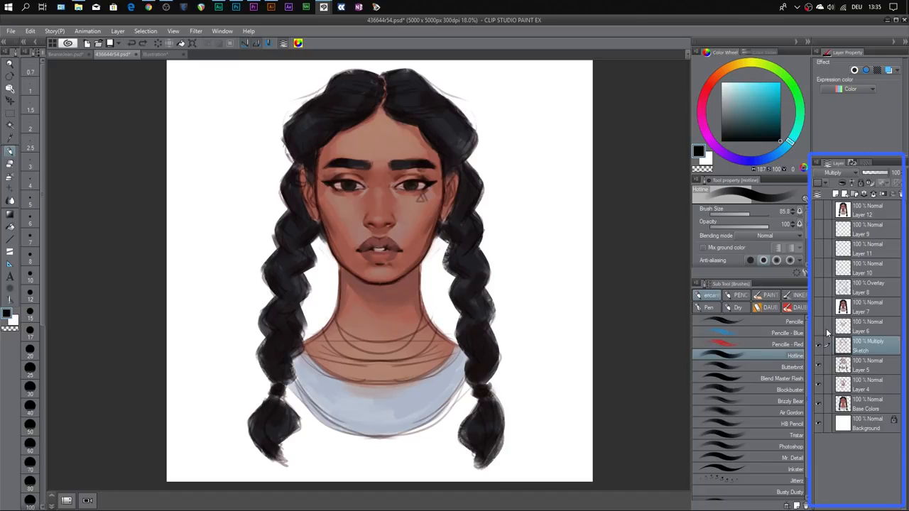
click(819, 327)
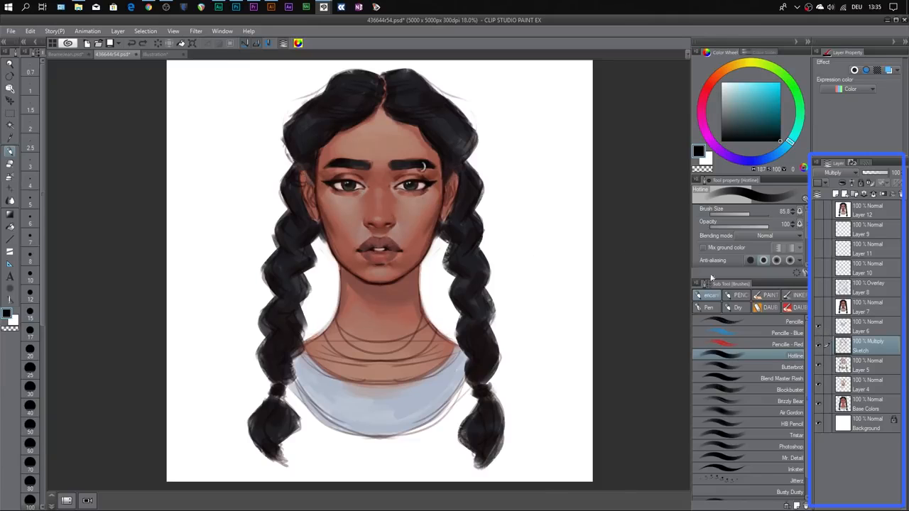
click(818, 327)
click(818, 328)
- Show Layer 7, switching it off and on to compare the portrait before and after its painting
click(818, 308)
click(818, 308)
click(818, 308)
click(818, 308)
click(818, 308)
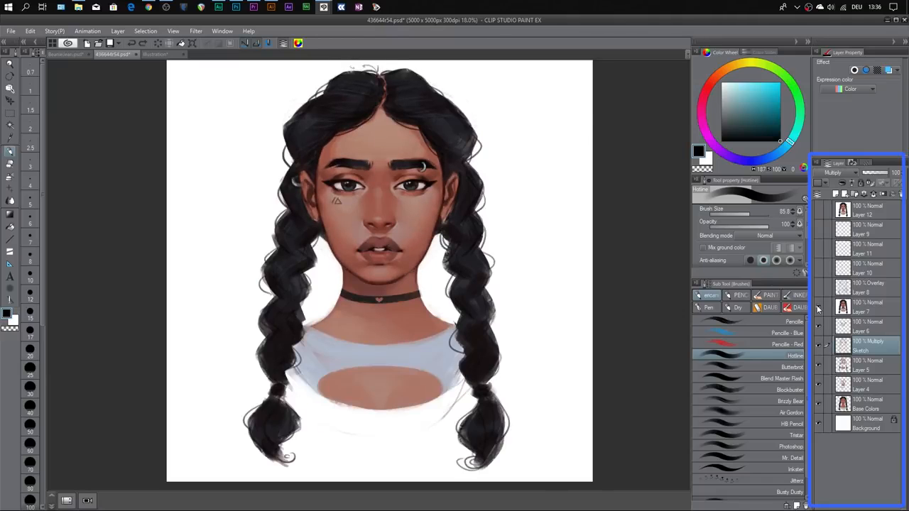
- Show the Overlay Layer 8 and all the layers above it, toggling Layer 12 to compare the final result
click(819, 288)
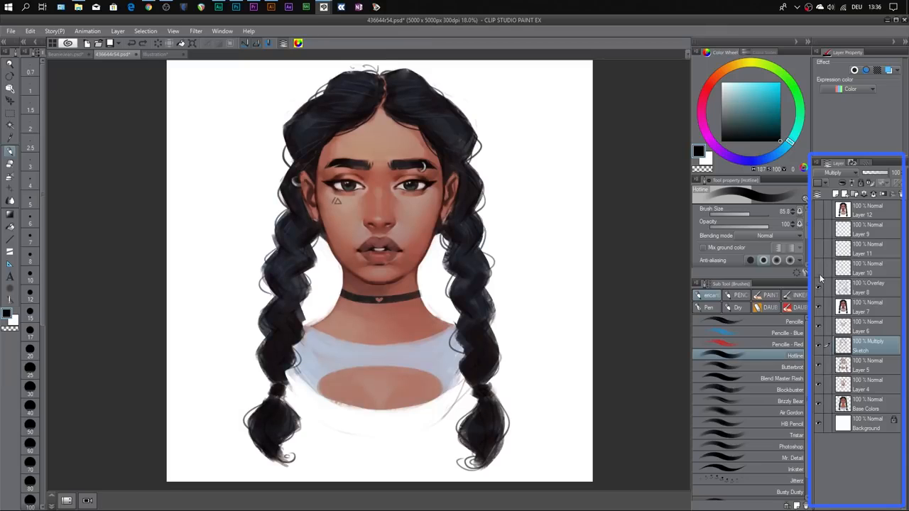
click(820, 212)
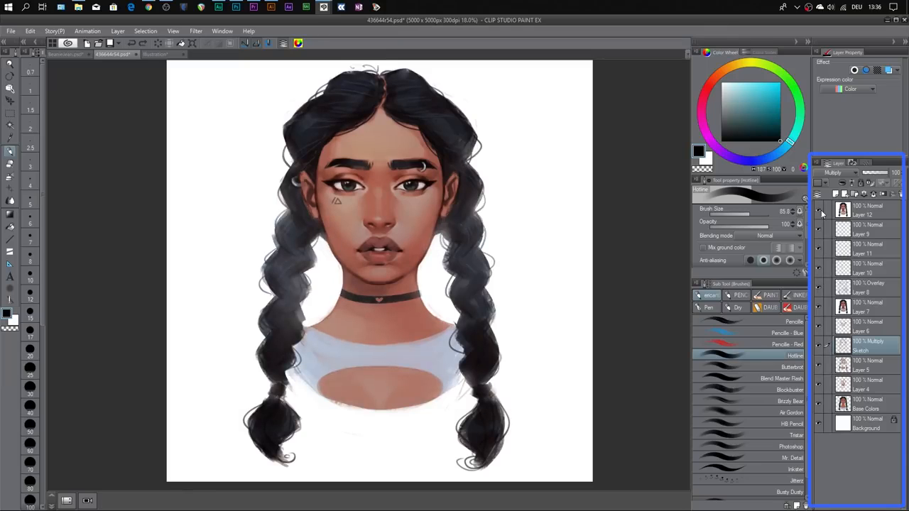
click(820, 212)
click(820, 212)
click(819, 212)
click(819, 211)
- Add a new raster layer directly above Layer 12
click(871, 214)
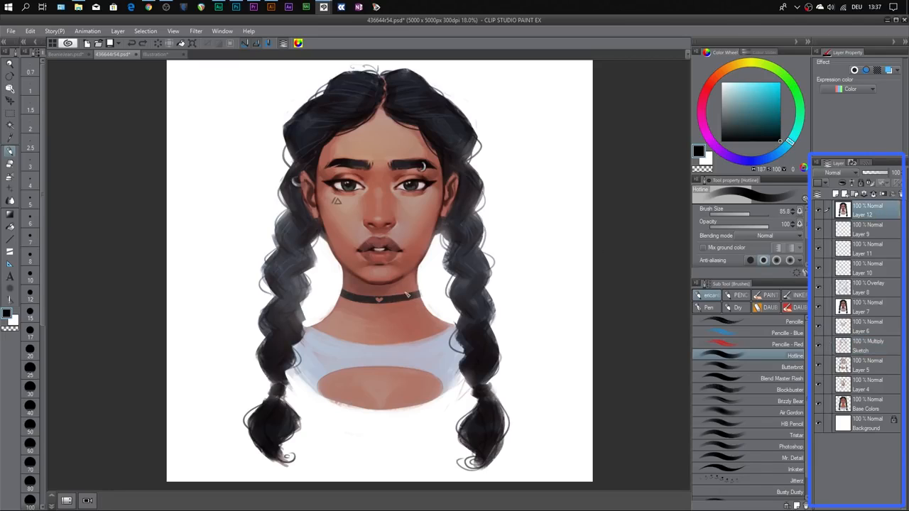
click(835, 194)
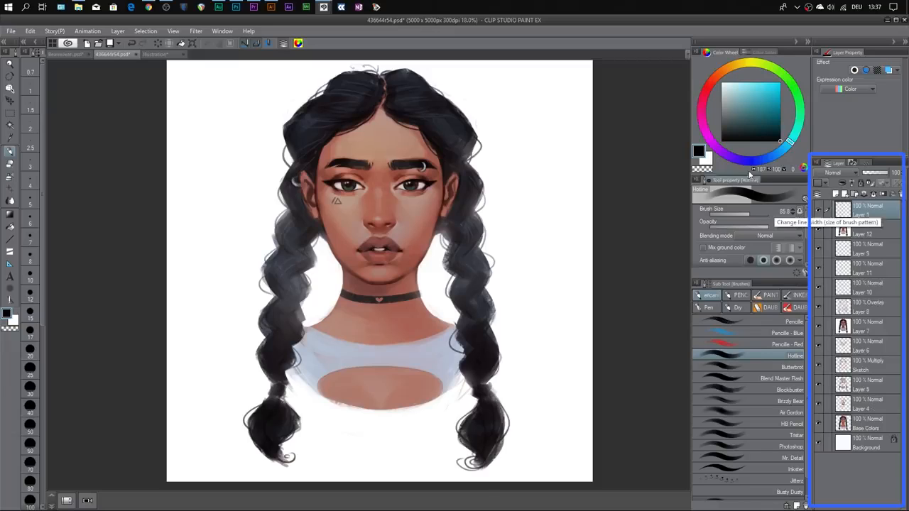
- Paint bright magenta strokes across the light blue top with the Hotline brush, and hide the new layer
click(706, 131)
click(762, 93)
click(780, 83)
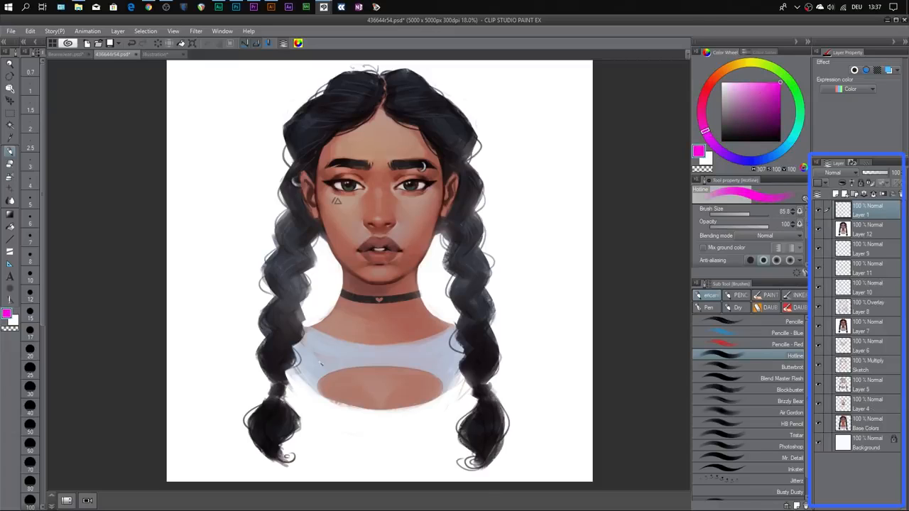
mouse_move(321, 364)
mouse_down()
mouse_move(417, 355)
mouse_move(355, 353)
mouse_move(397, 347)
mouse_move(309, 333)
mouse_move(308, 358)
mouse_move(333, 369)
mouse_move(472, 348)
mouse_move(449, 348)
mouse_up()
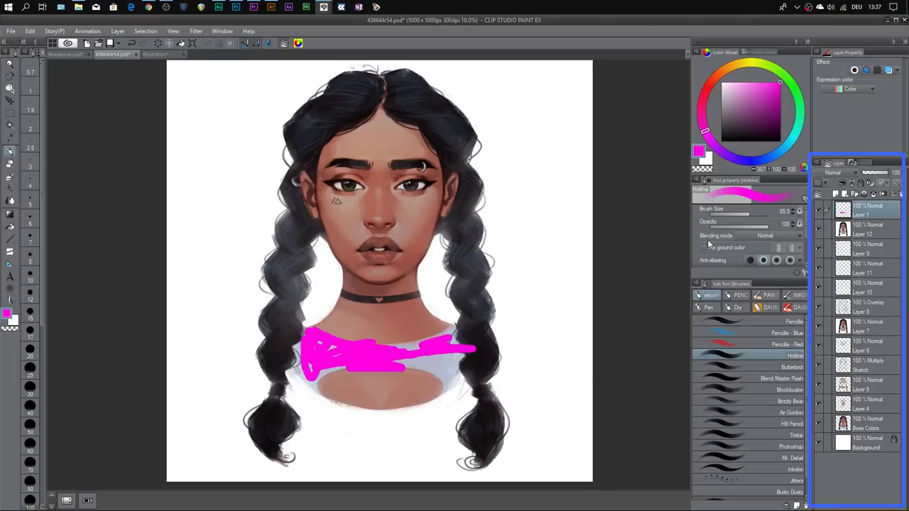
click(820, 212)
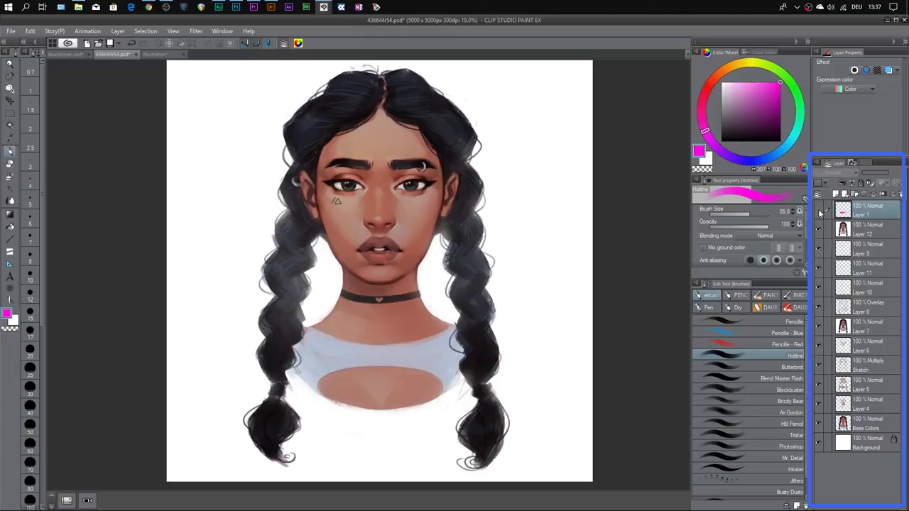